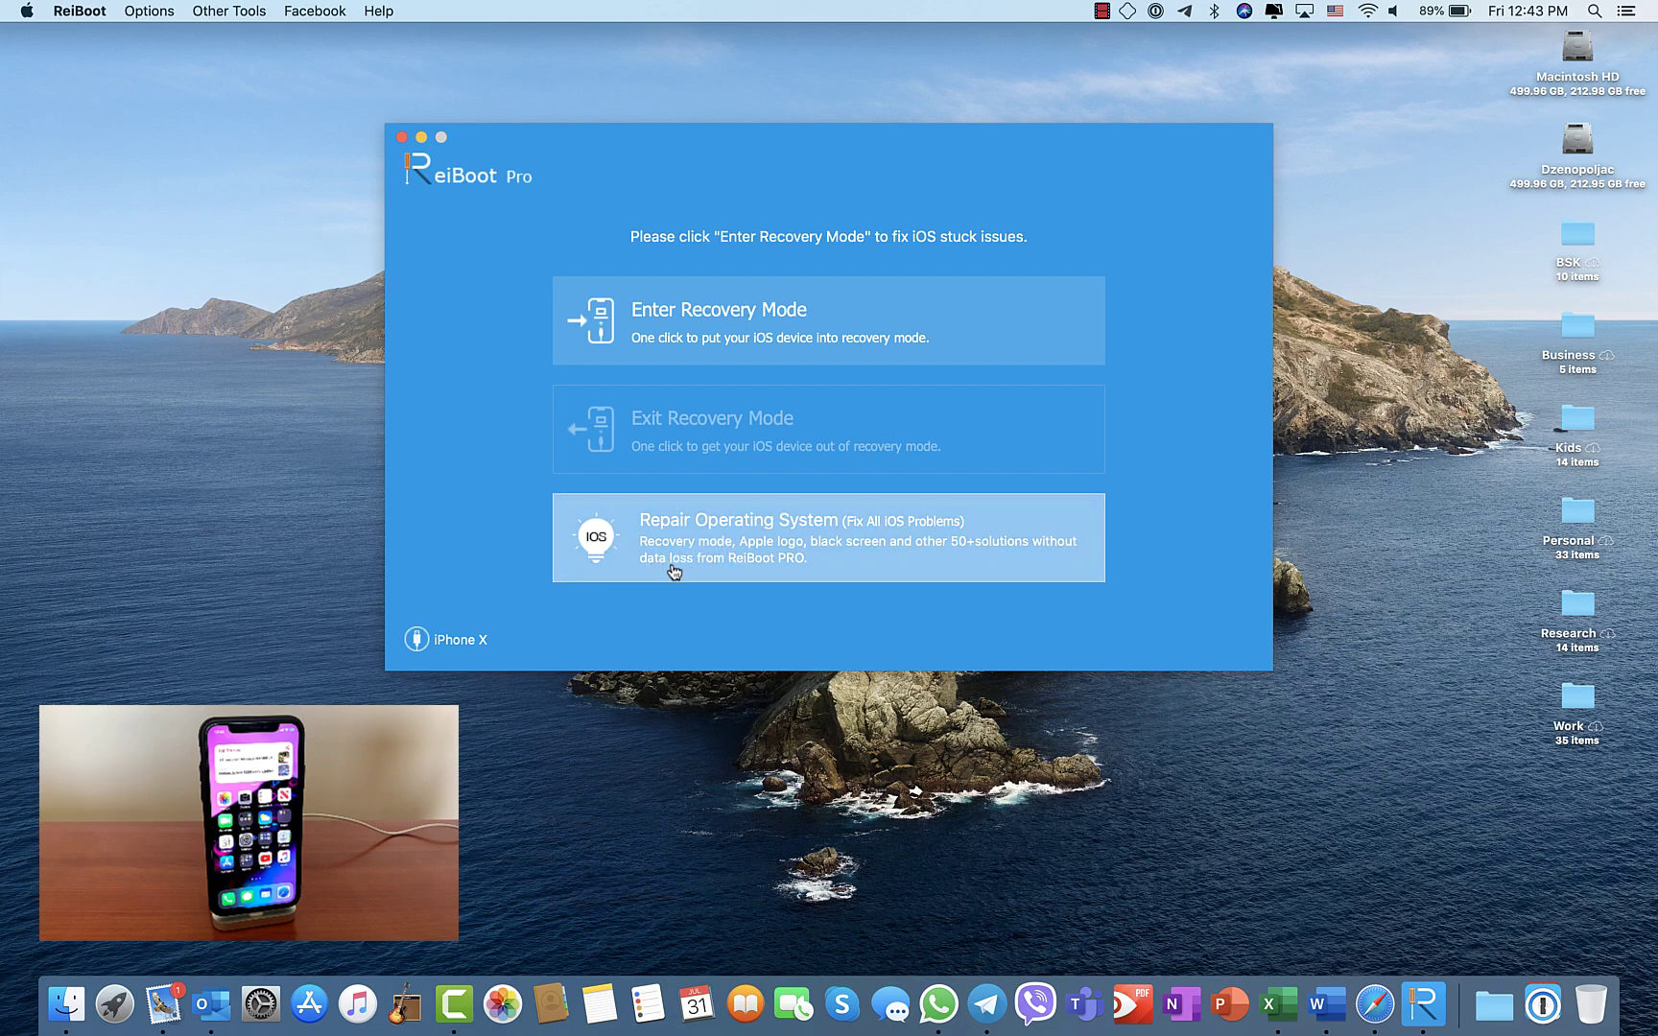
# Put the iPhone X into recovery mode, decline Finder's update-or-restore prompt, and close the iPhone window.
pyautogui.click(752, 323)
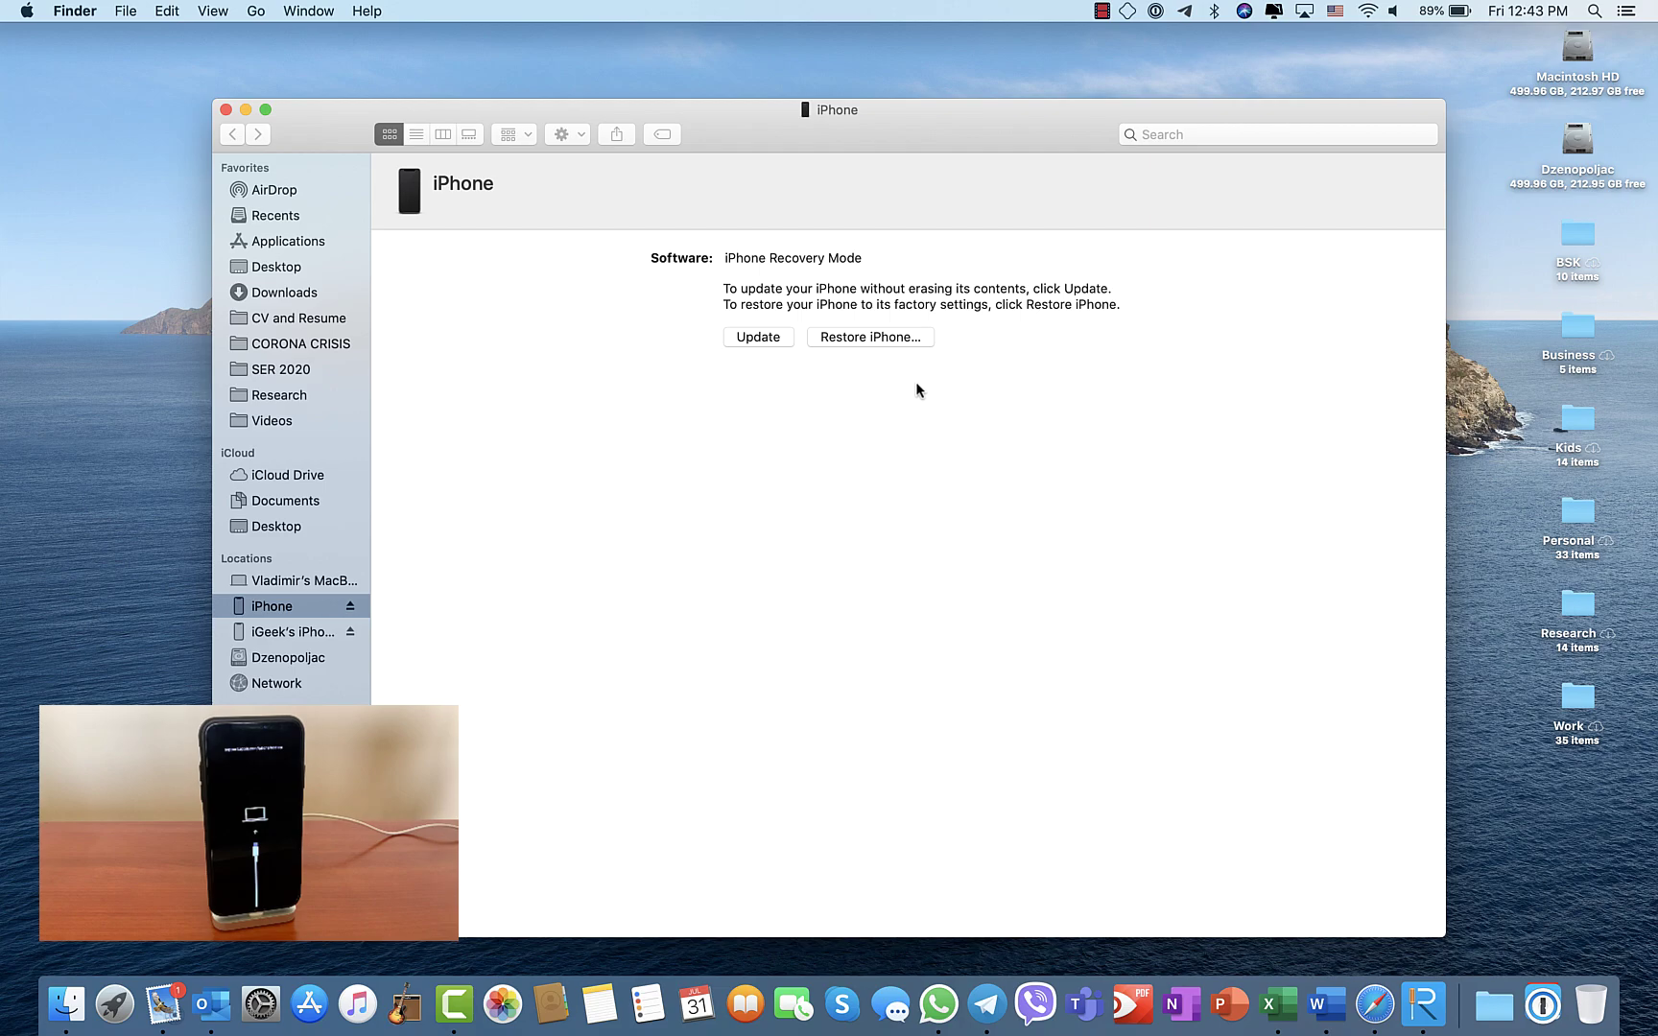
pyautogui.click(771, 339)
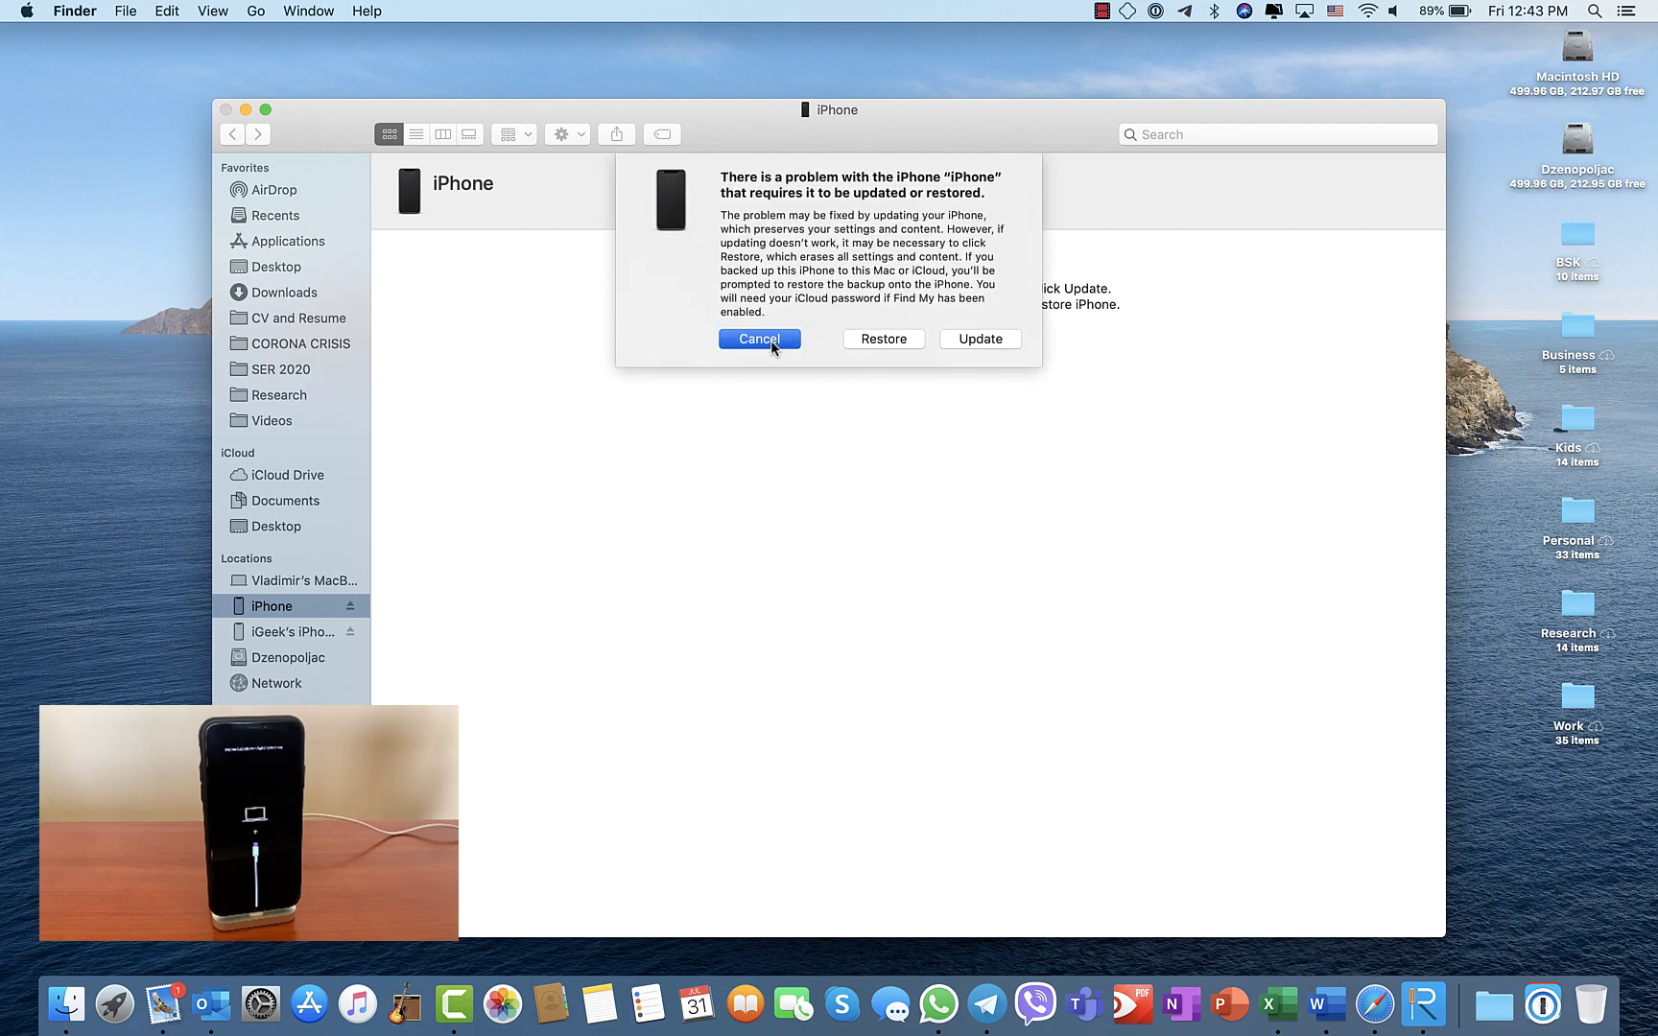
pyautogui.click(226, 110)
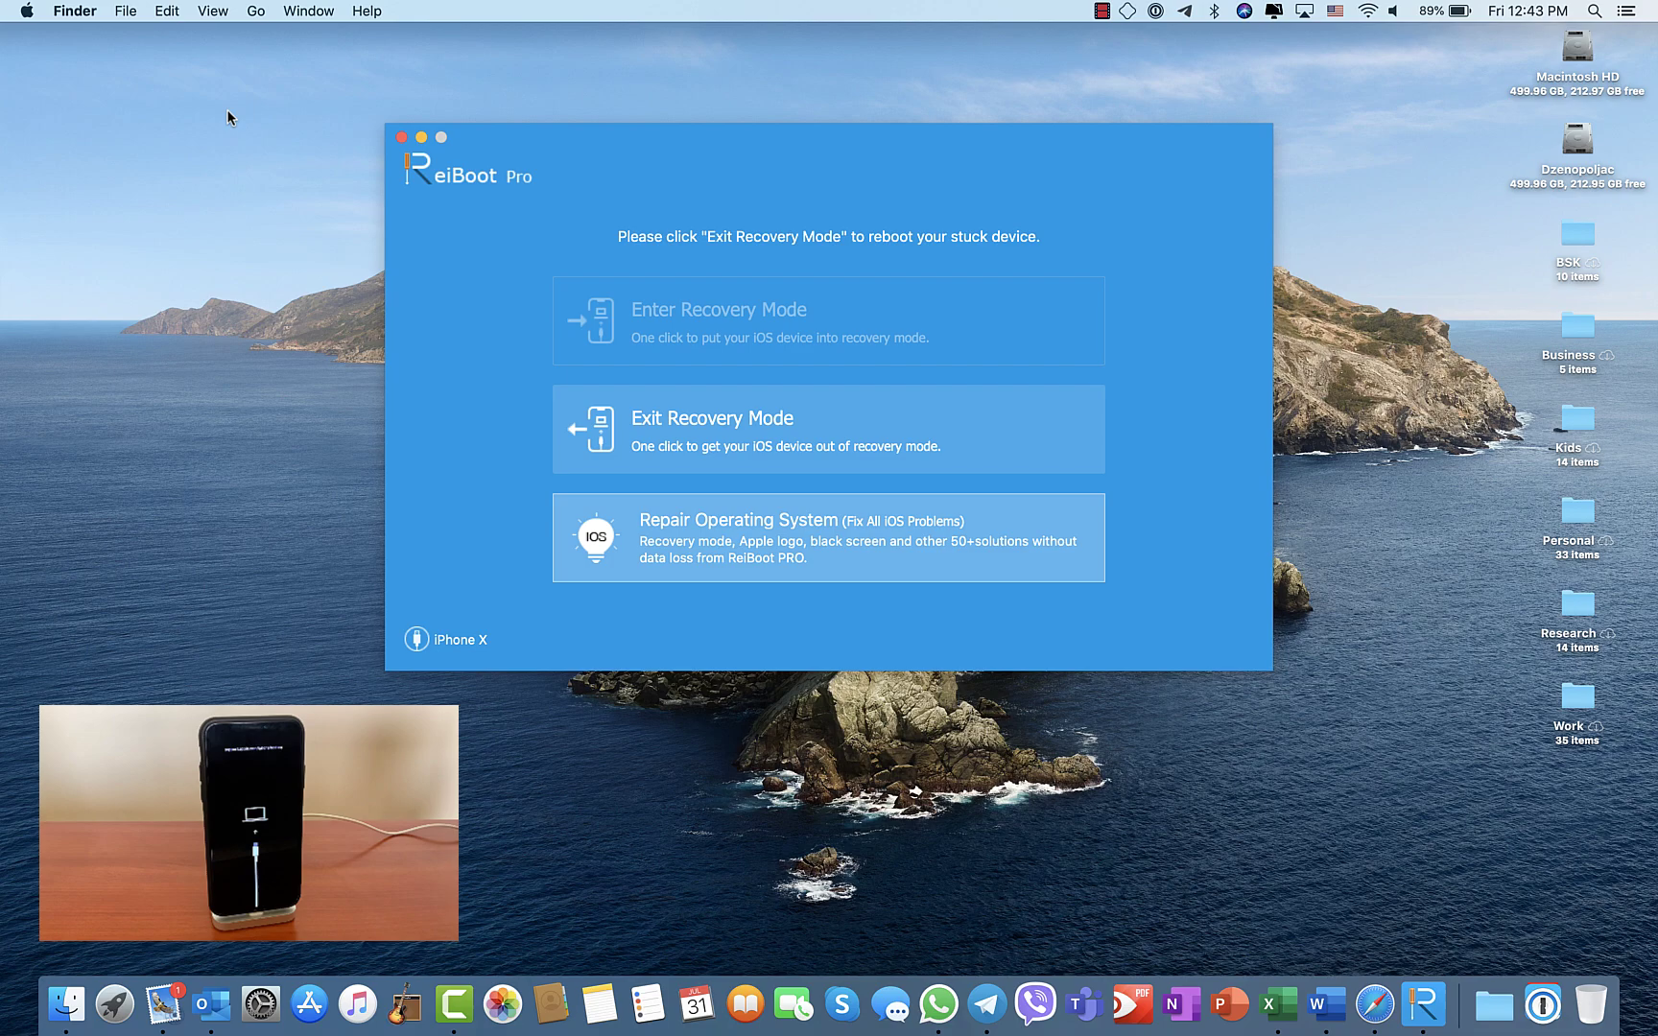
# Bring ReiBoot Pro forward and exit recovery mode so the iPhone X reboots to its lock screen.
pyautogui.click(606, 149)
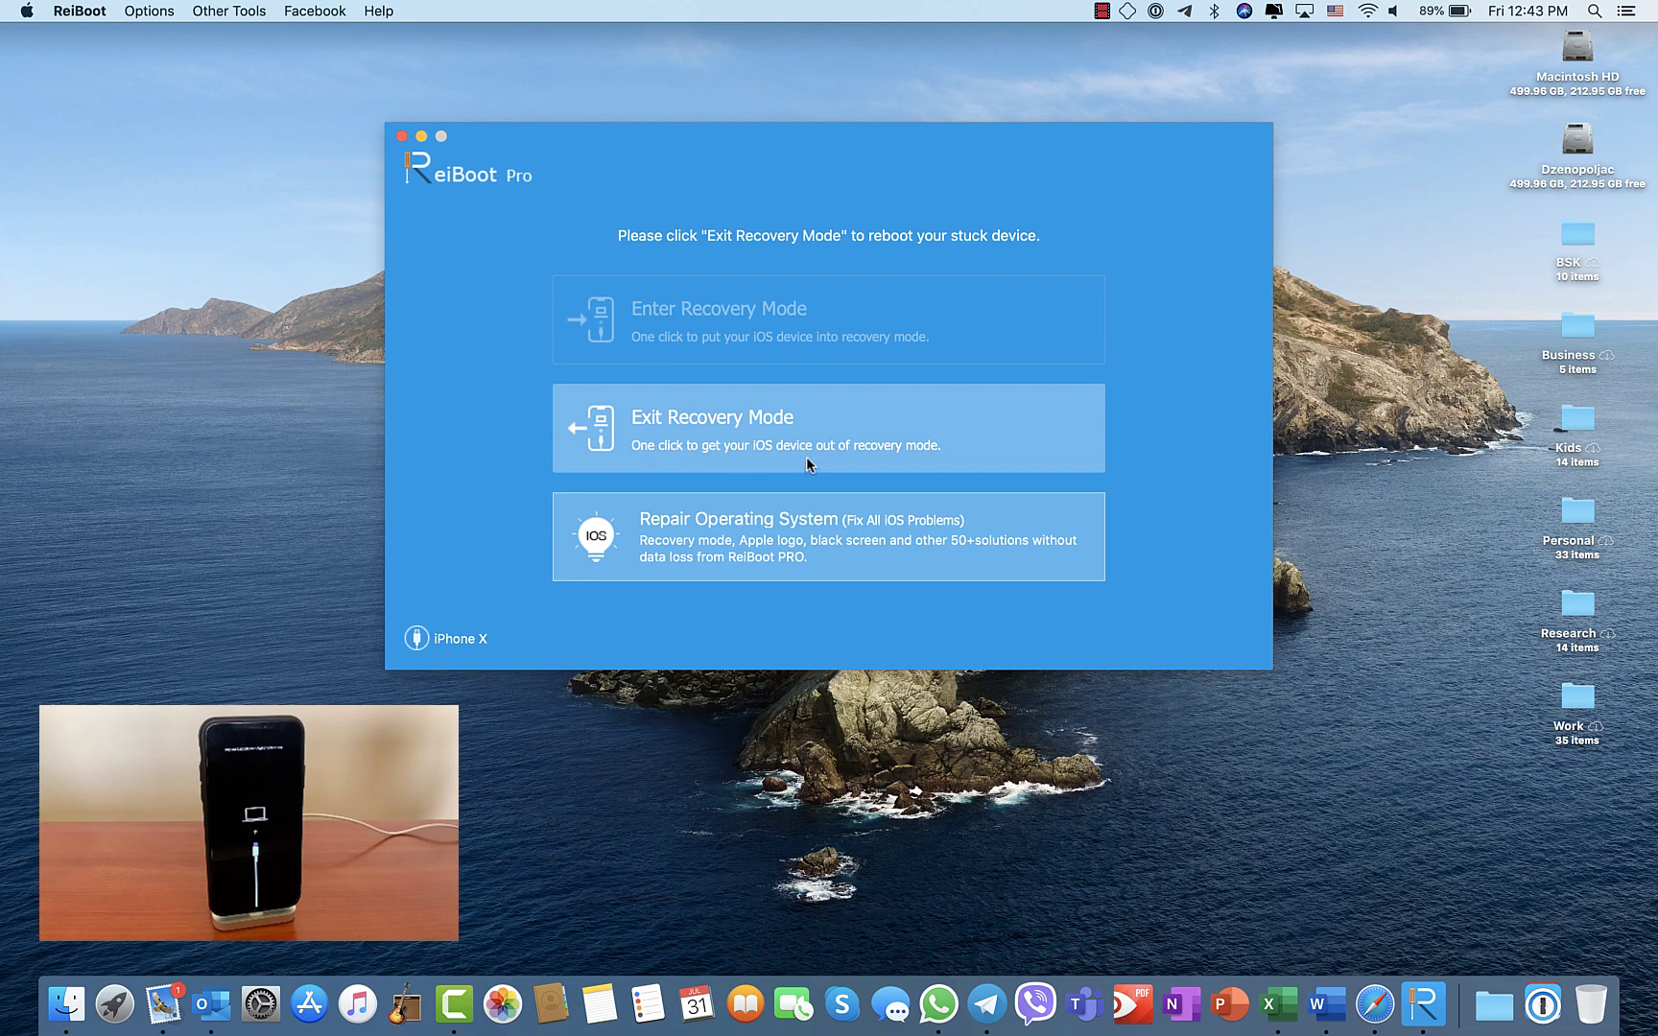
pyautogui.click(939, 425)
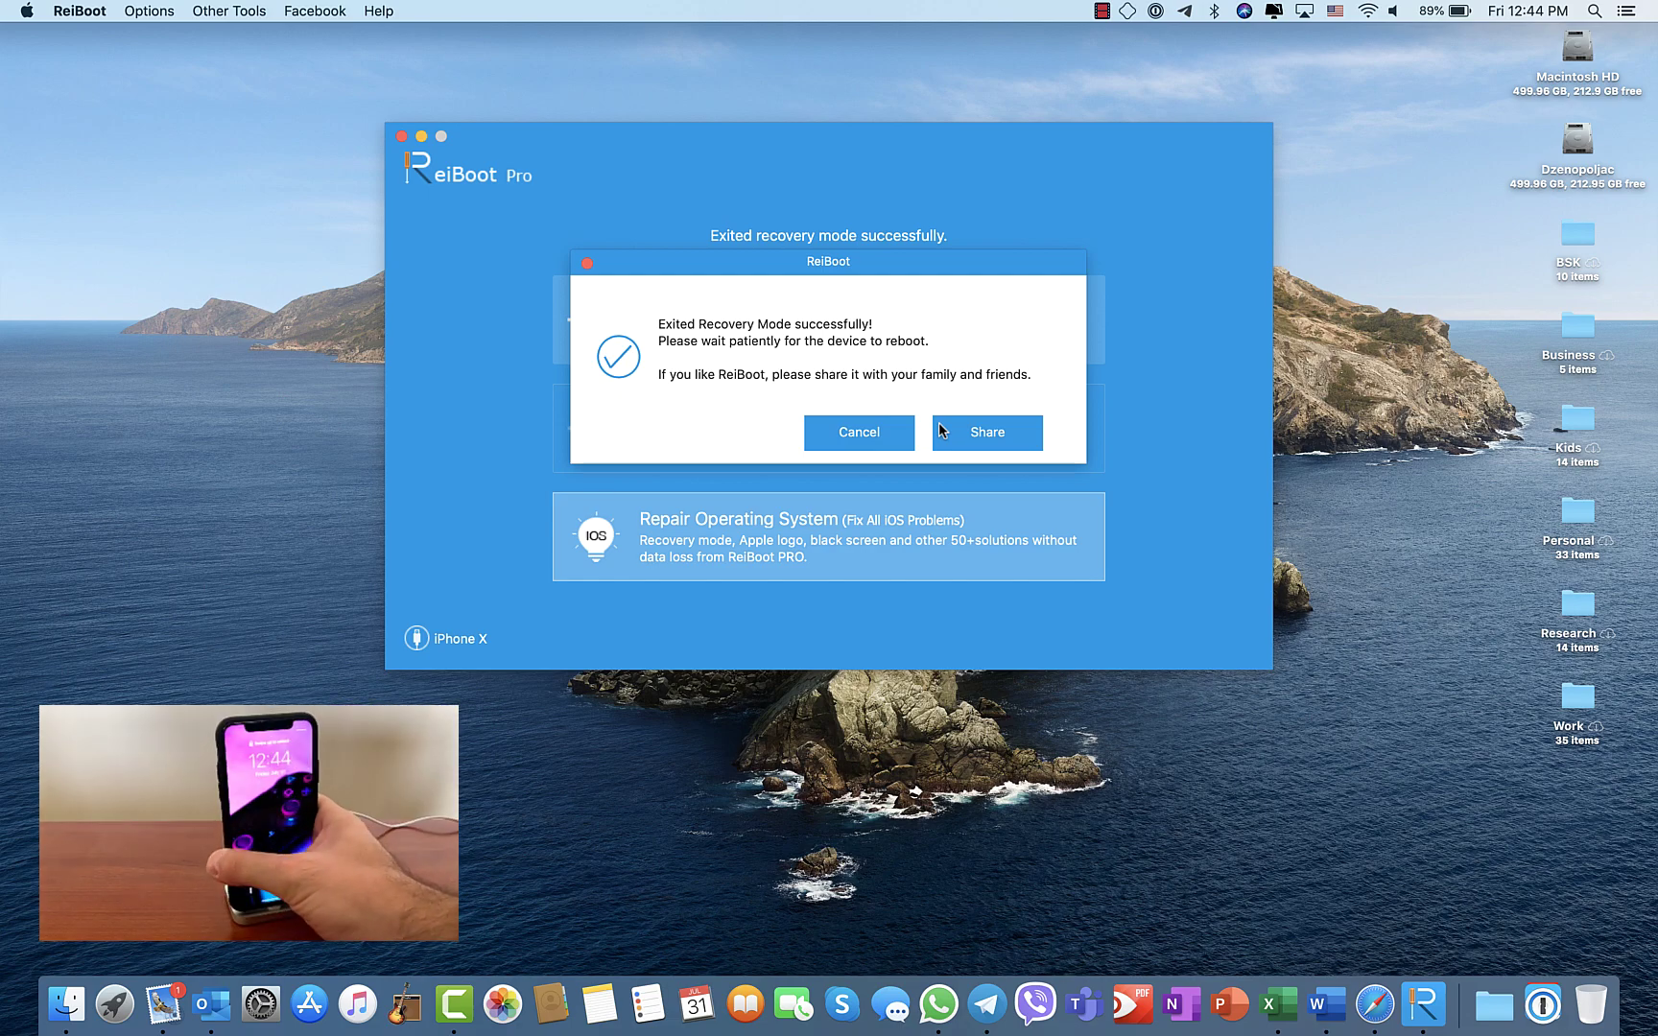
# Dismiss the success message and open iOS system repair, checking Deep Repair before settling on Standard Mode.
pyautogui.click(862, 432)
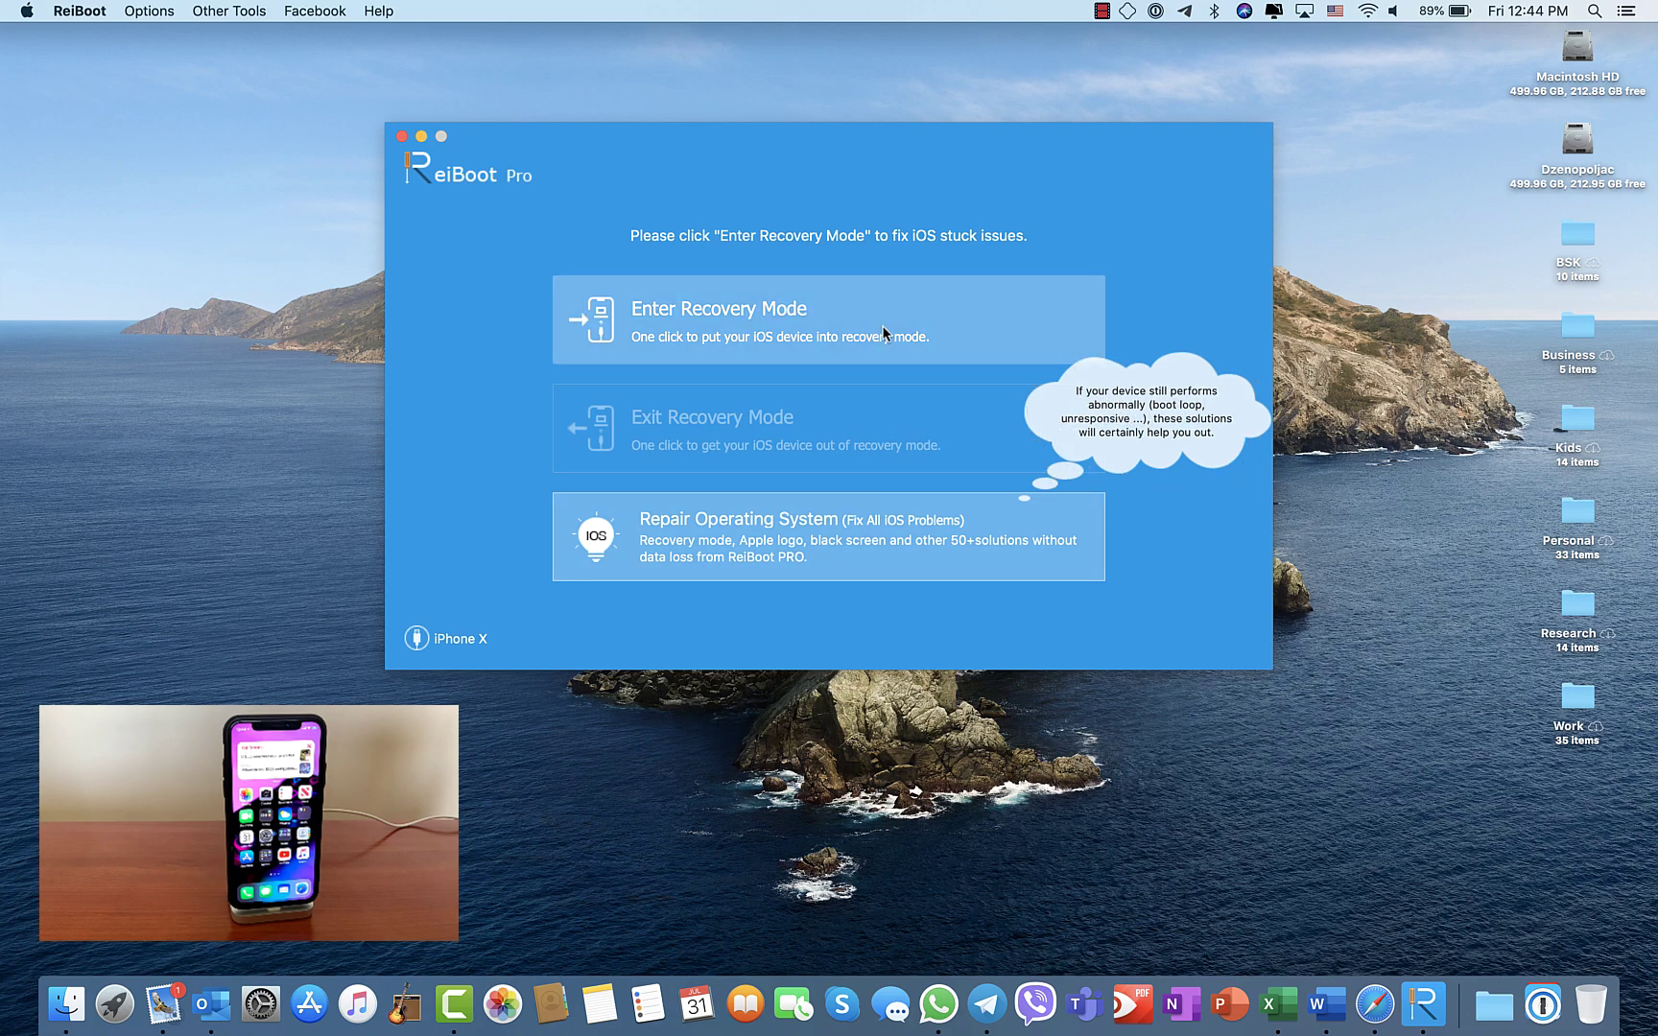
pyautogui.click(754, 551)
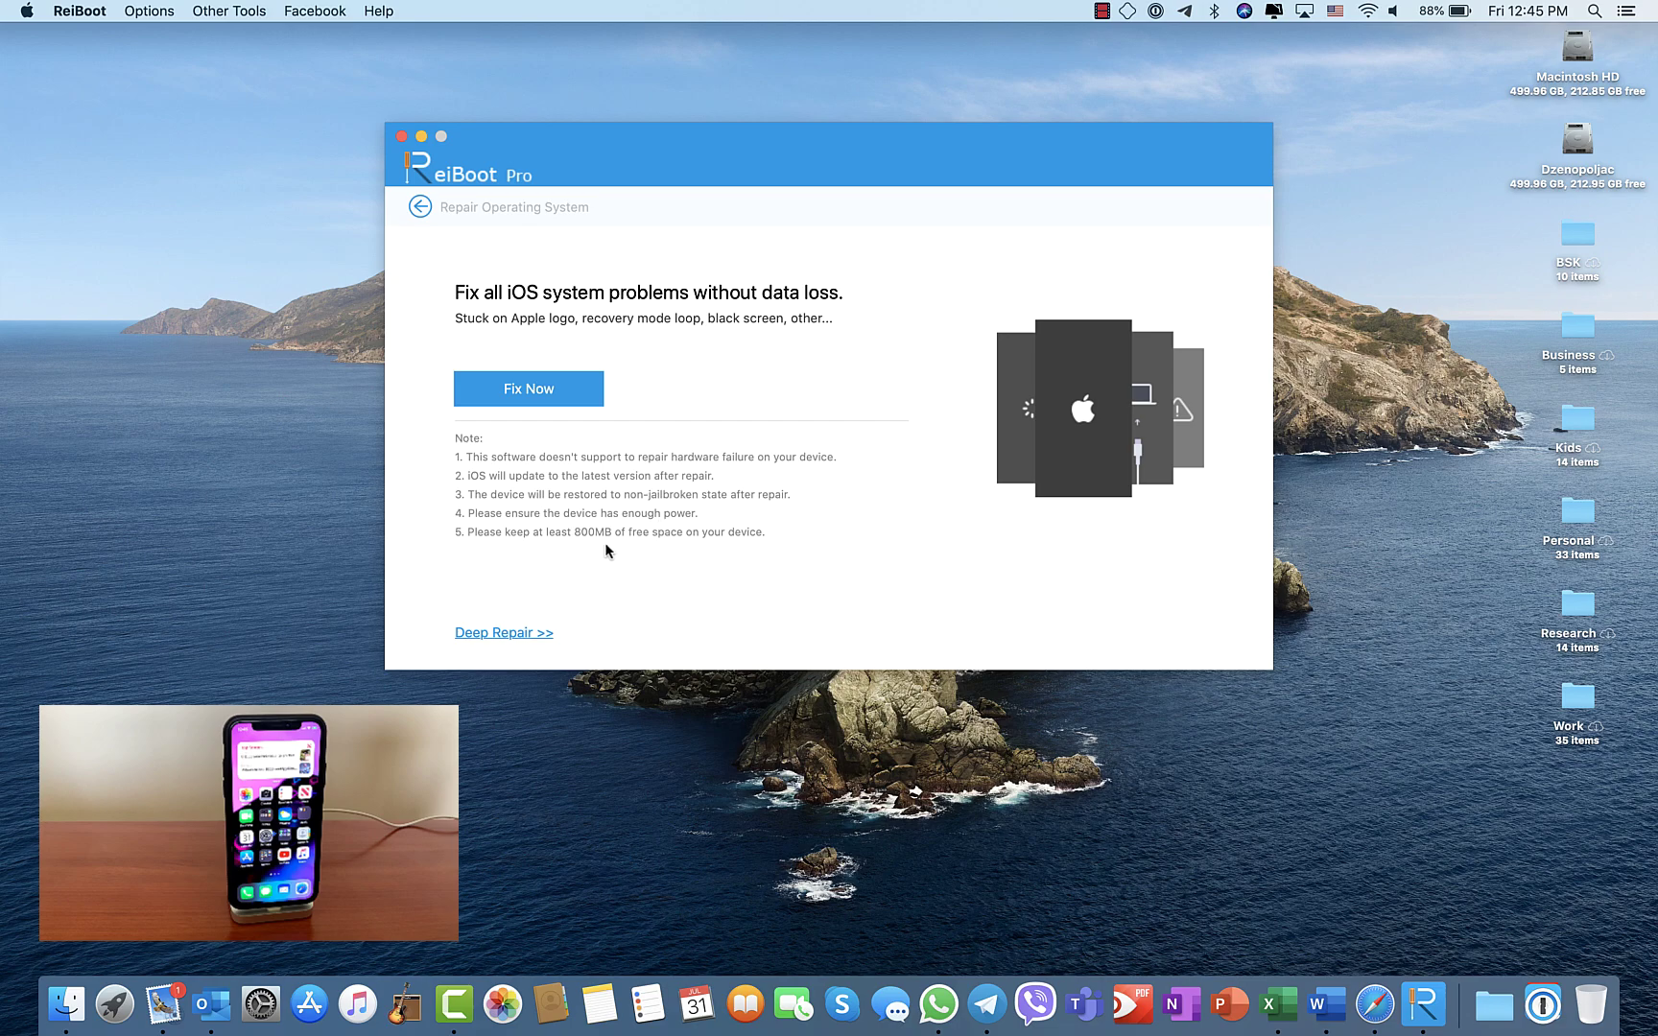
pyautogui.click(491, 637)
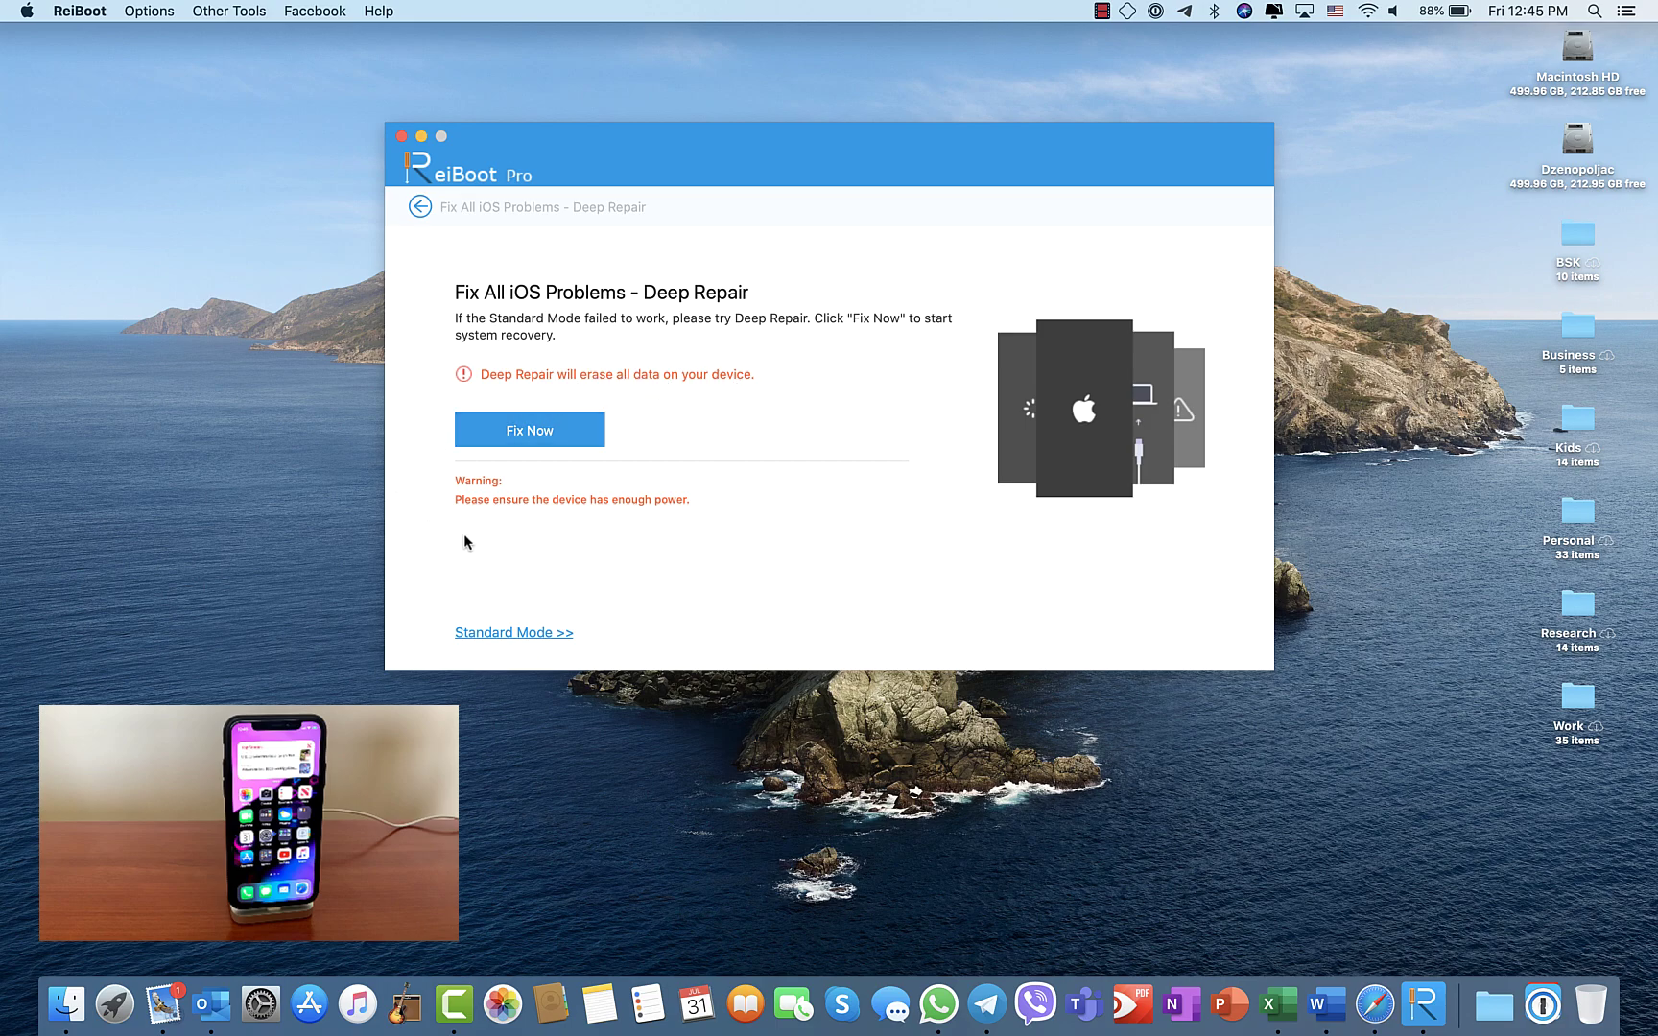
pyautogui.click(420, 208)
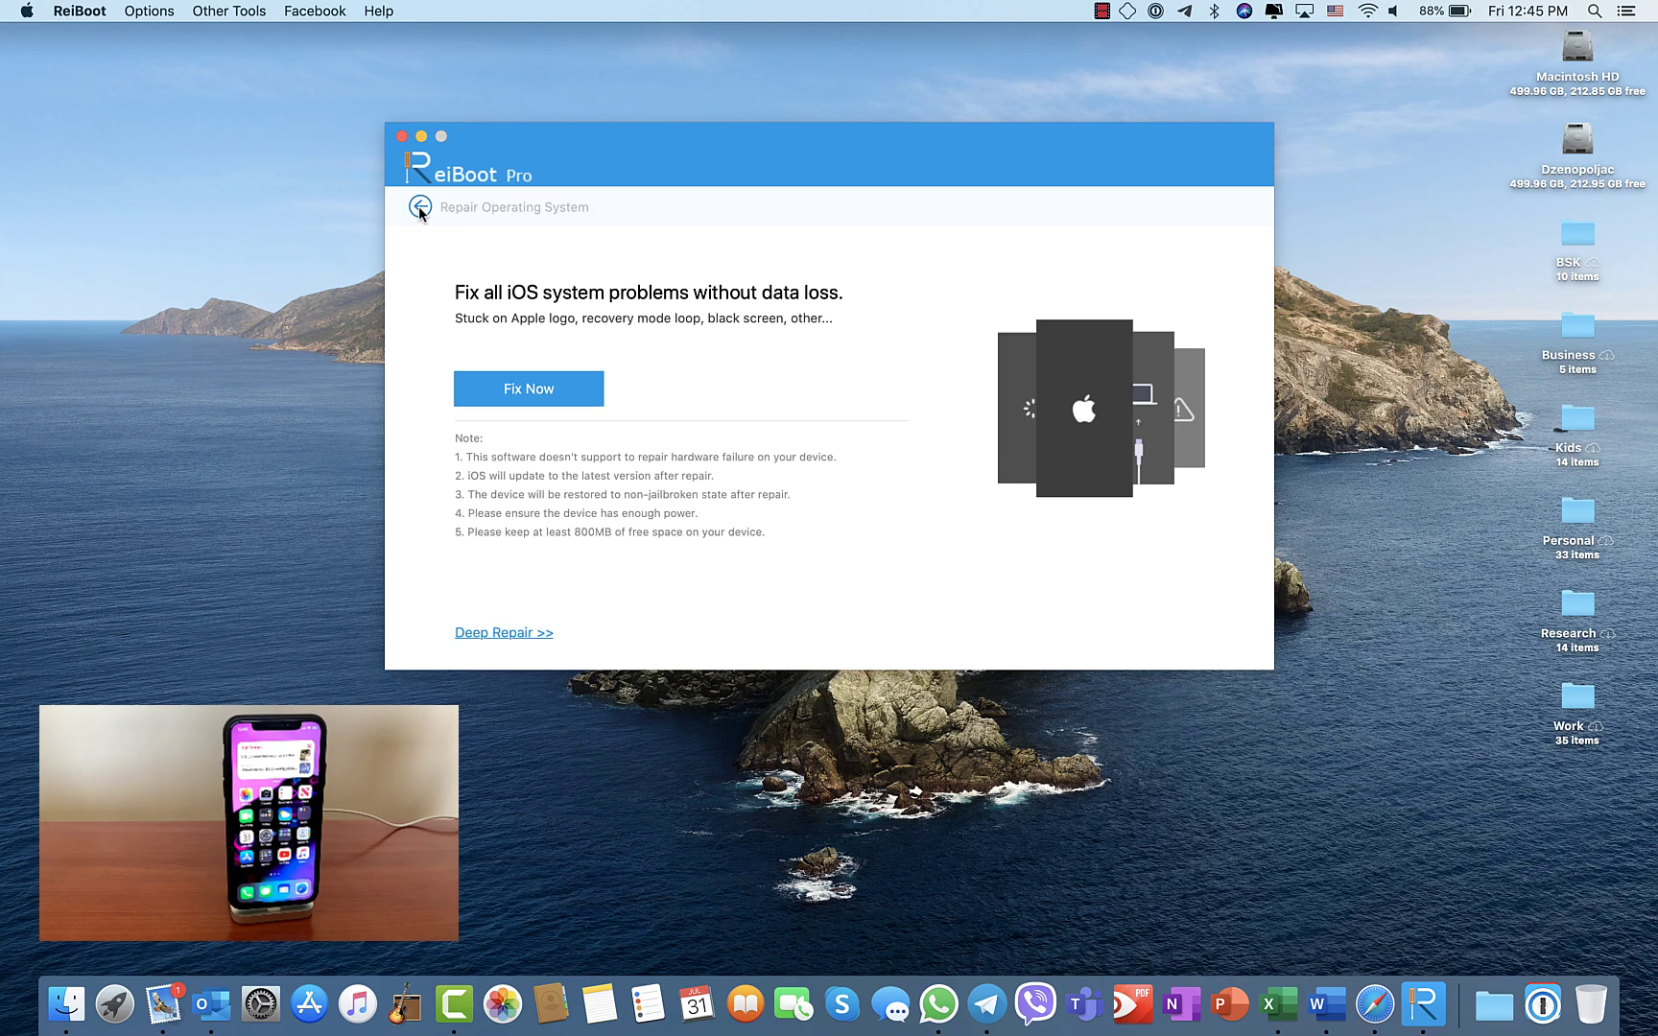
# Import iPhone10,3,iPhone10,6_13.6_17G68_Restore.ipsw from Dzenopoljac > Install as the standard repair firmware.
pyautogui.click(521, 399)
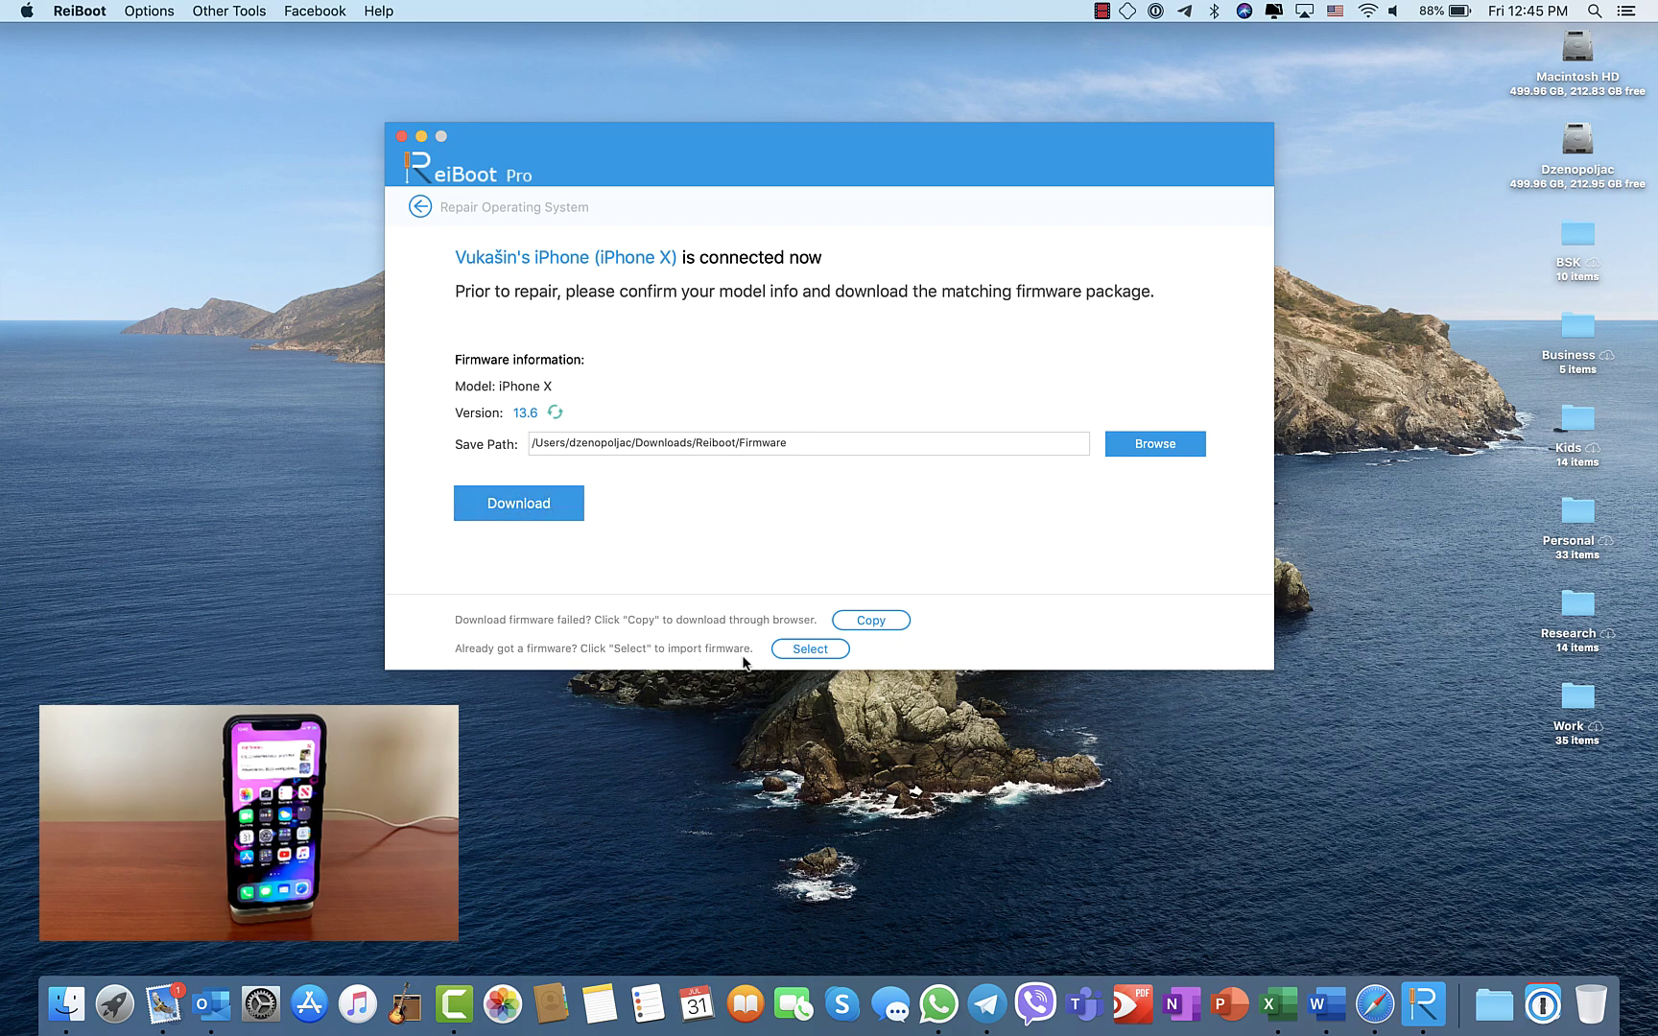
pyautogui.click(809, 653)
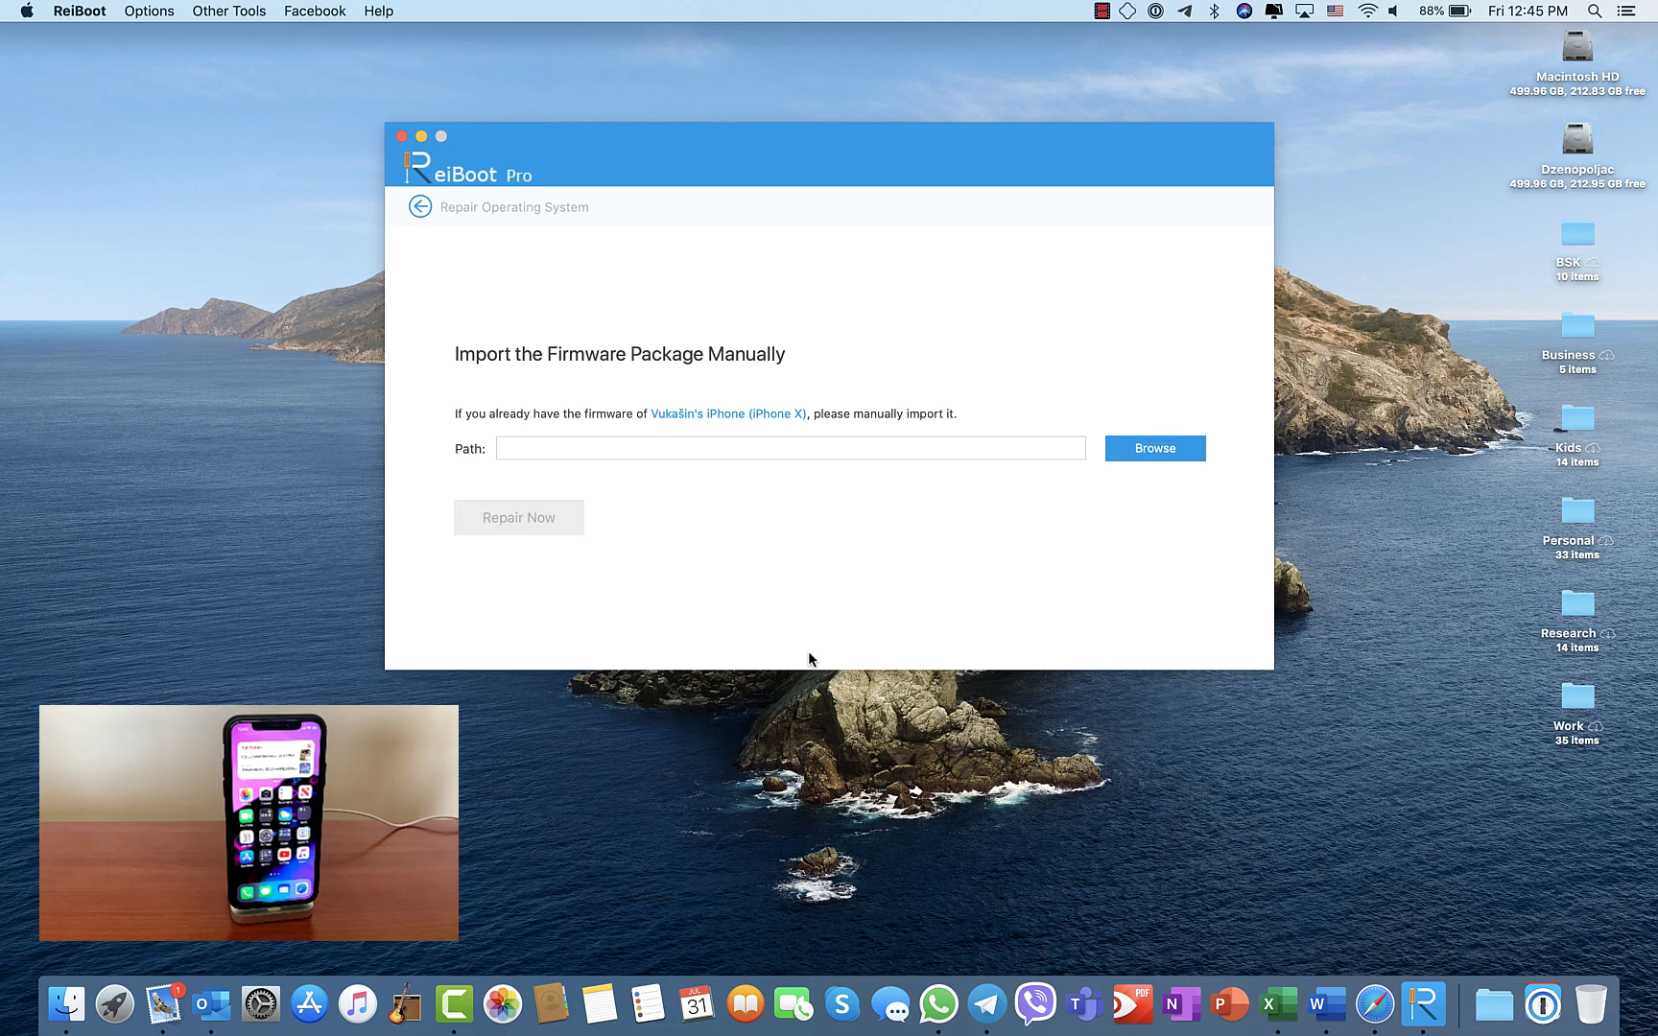
pyautogui.click(1135, 454)
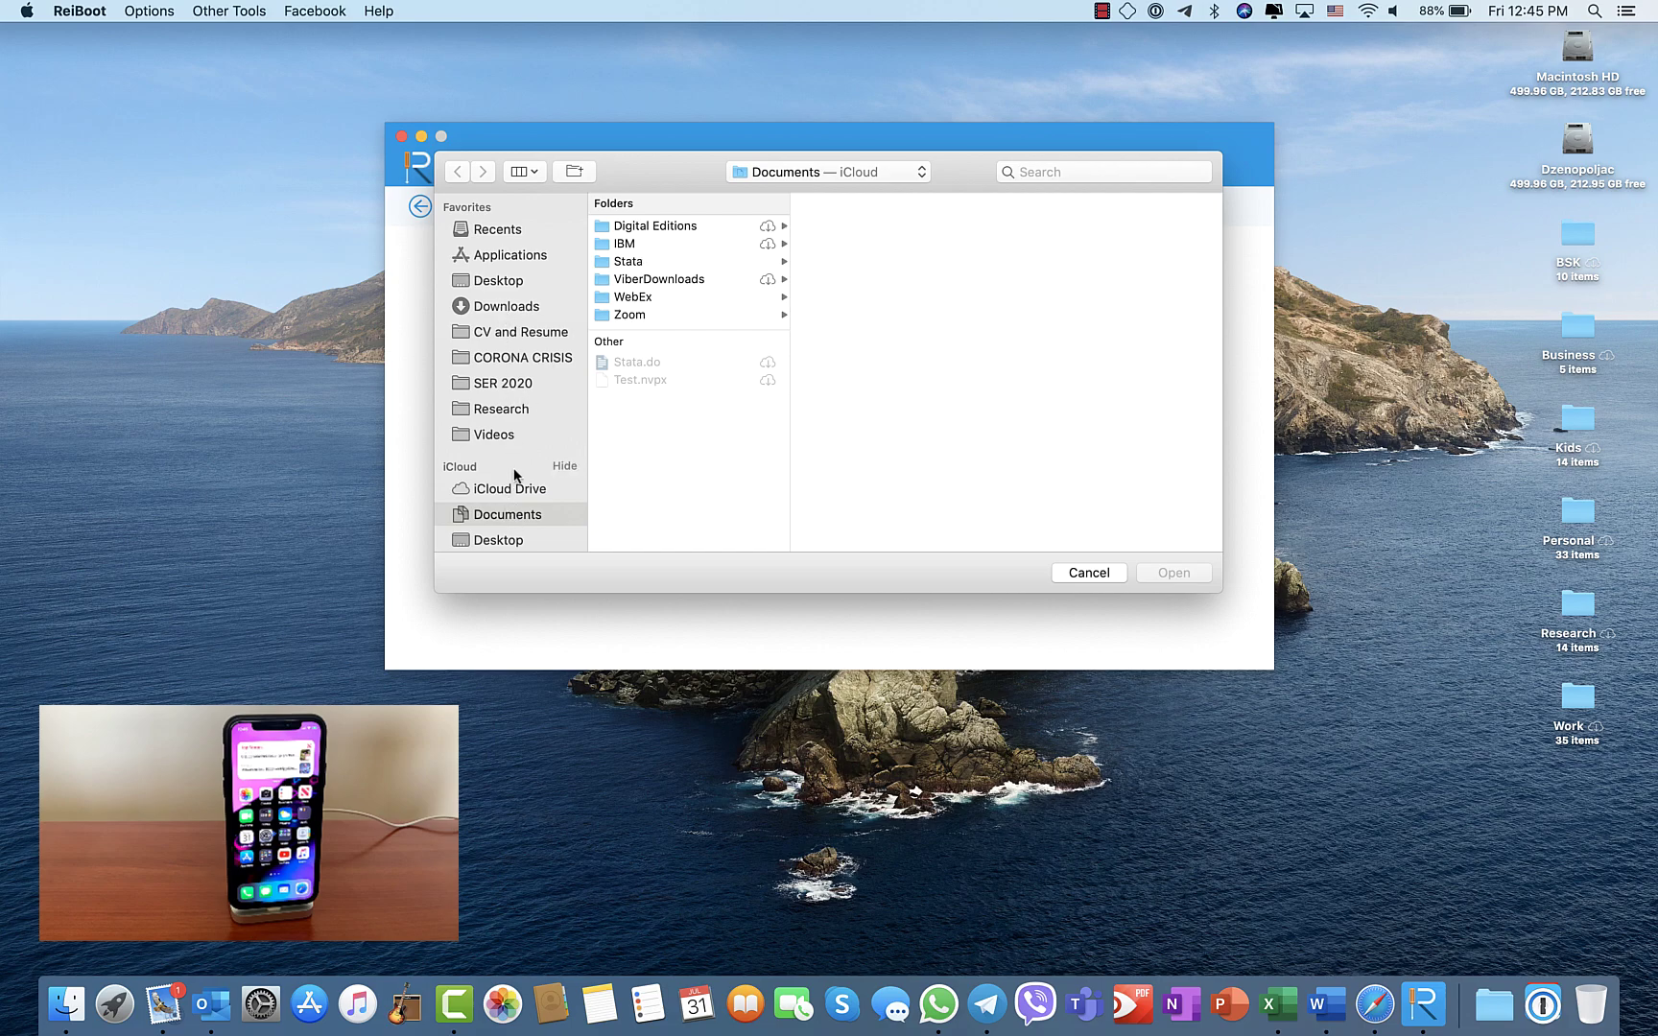
pyautogui.scroll(-3, 512, 471)
pyautogui.click(511, 518)
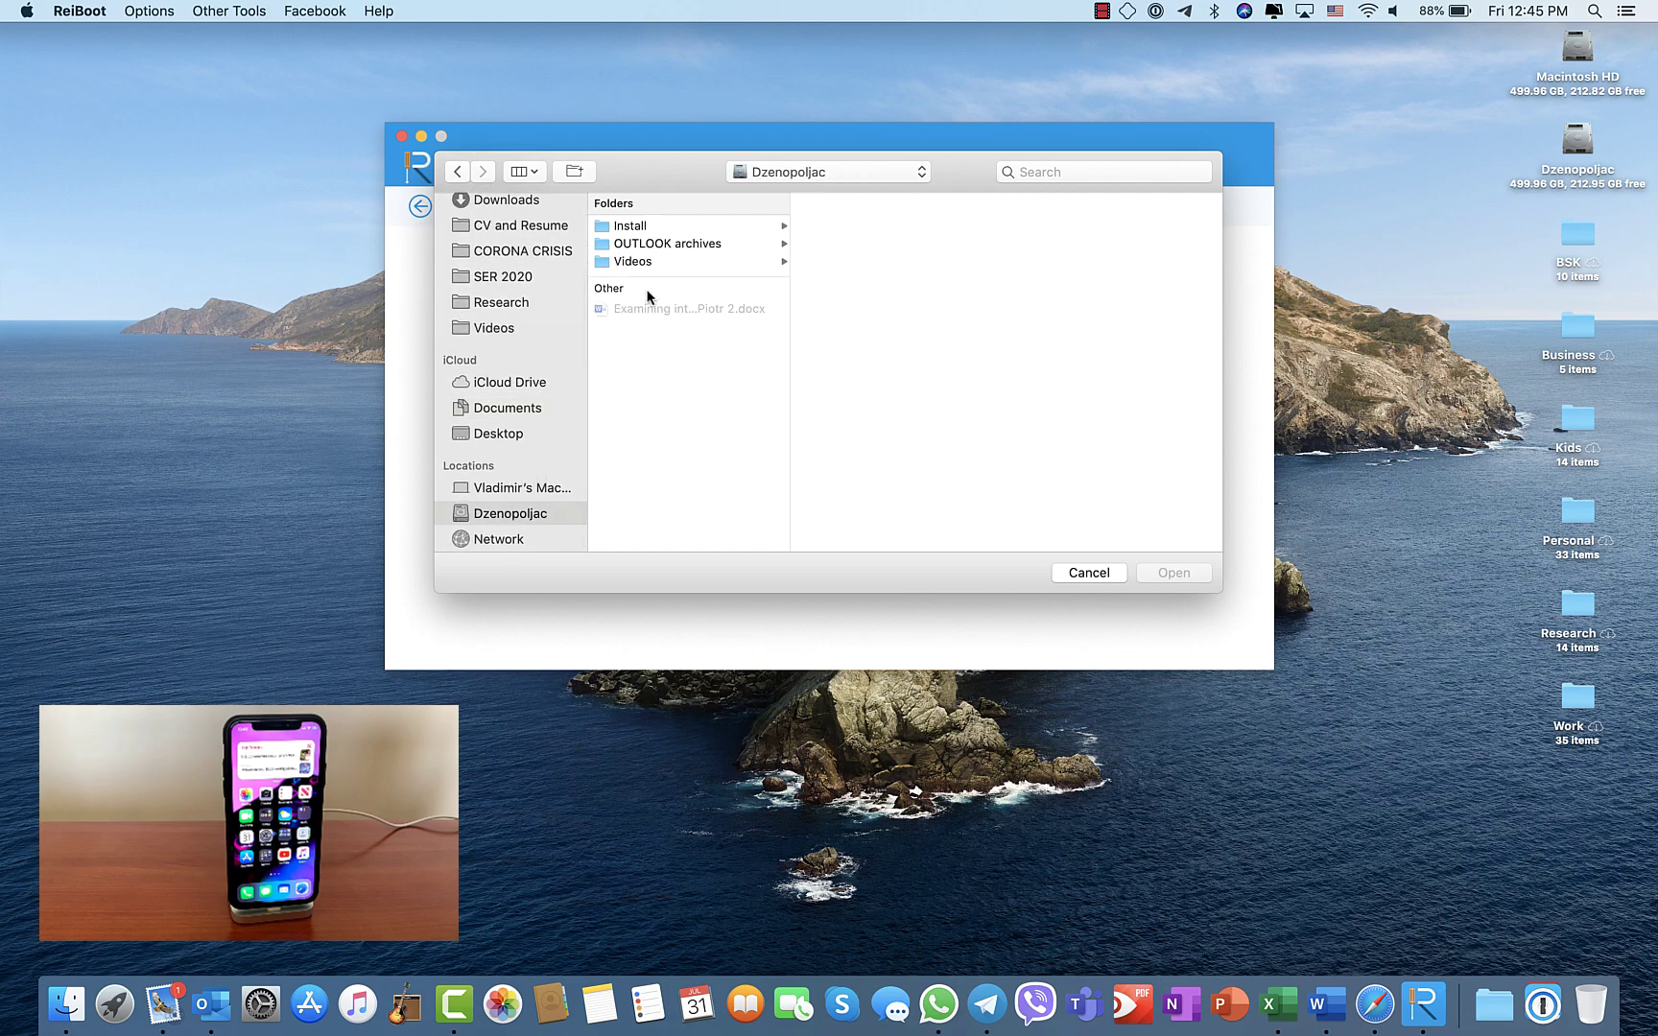
pyautogui.click(646, 230)
pyautogui.click(848, 245)
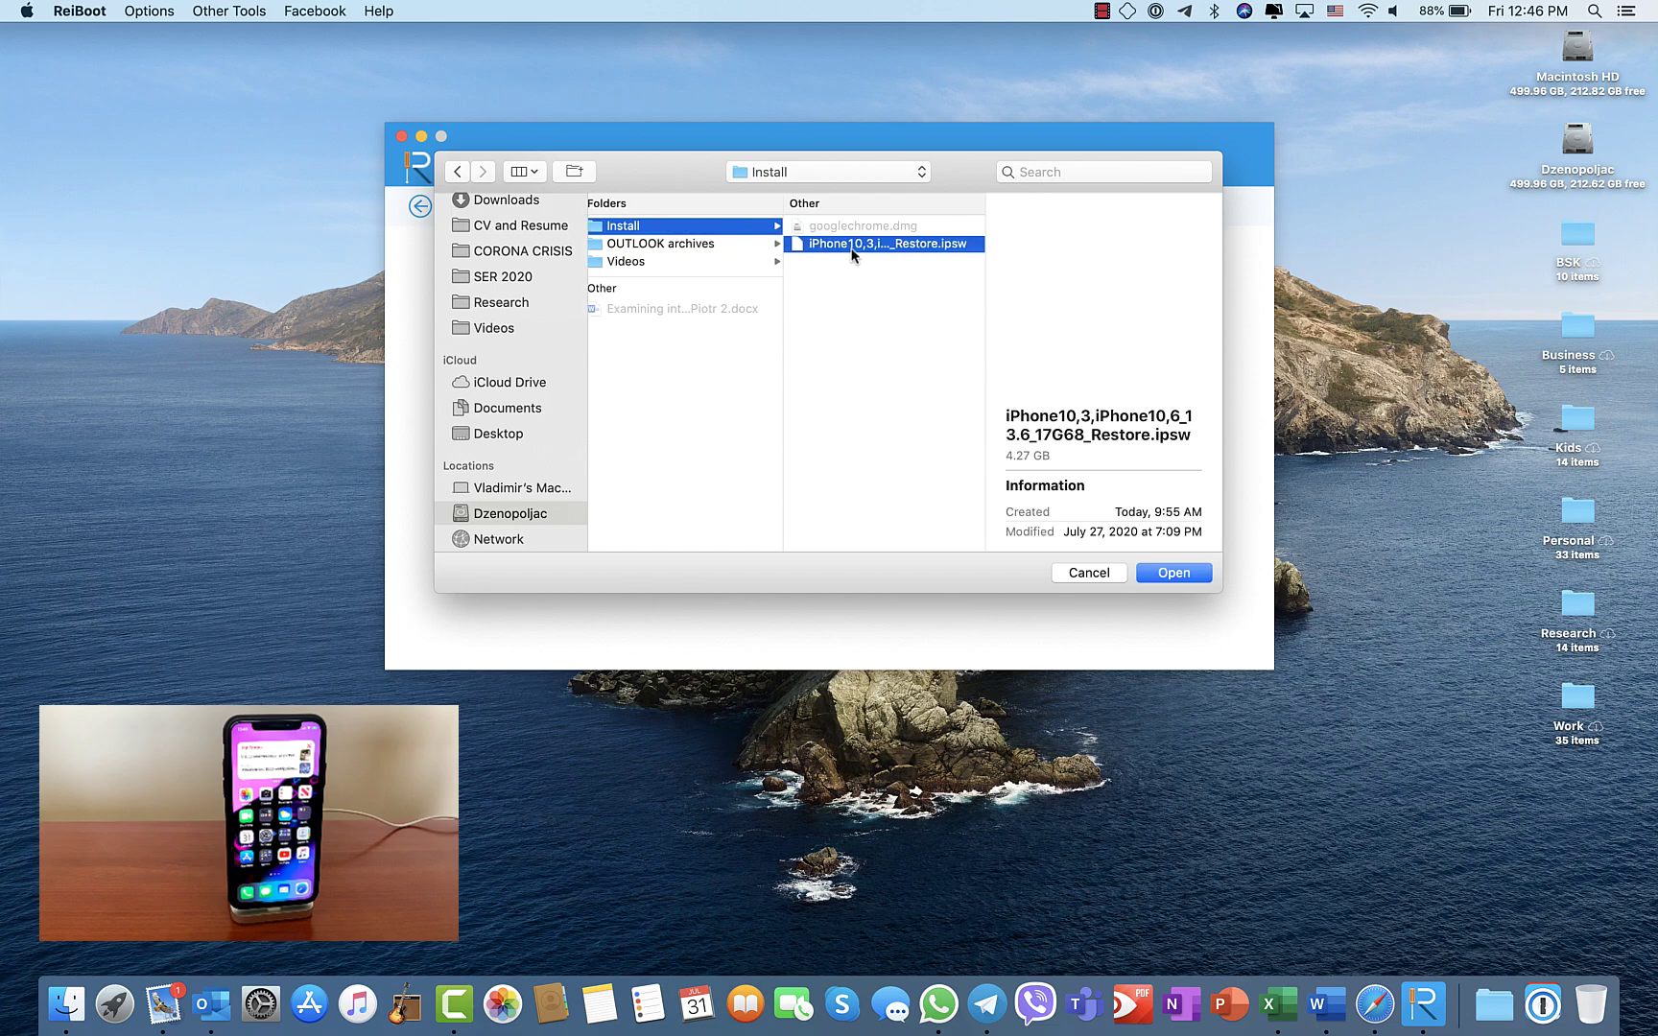
pyautogui.click(1172, 573)
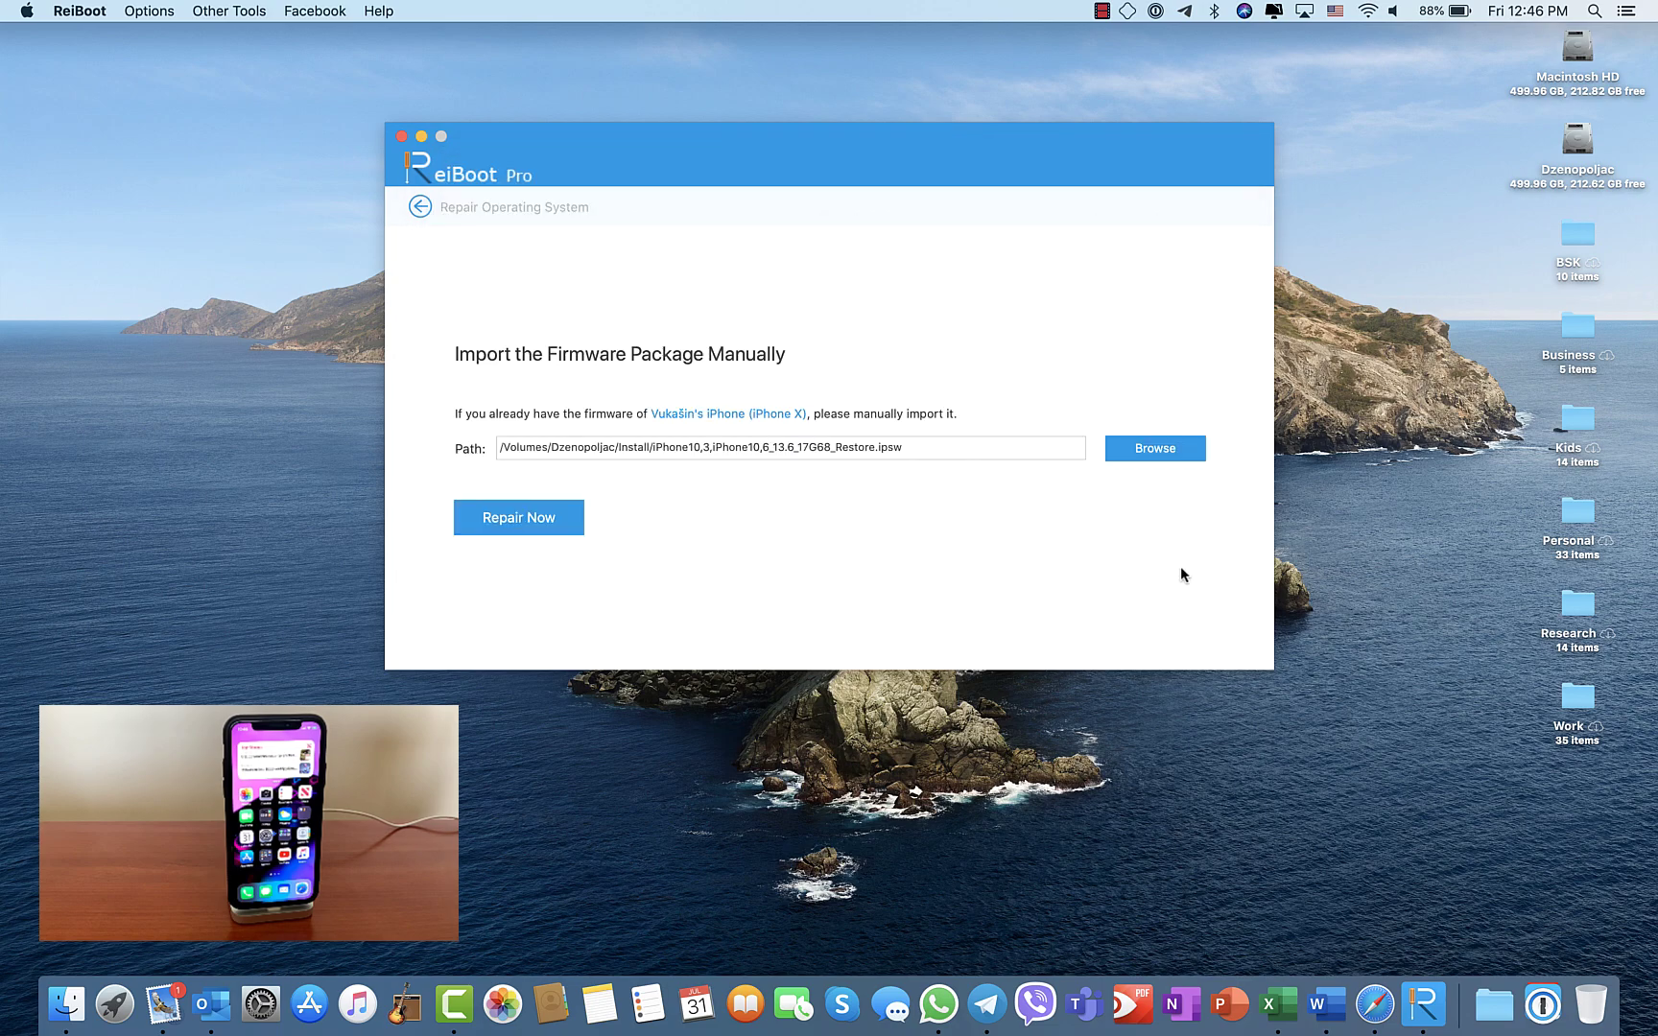
# Repair iOS with the imported 13.6 firmware, accepting the data-erase warning, then finish with Done.
pyautogui.click(526, 520)
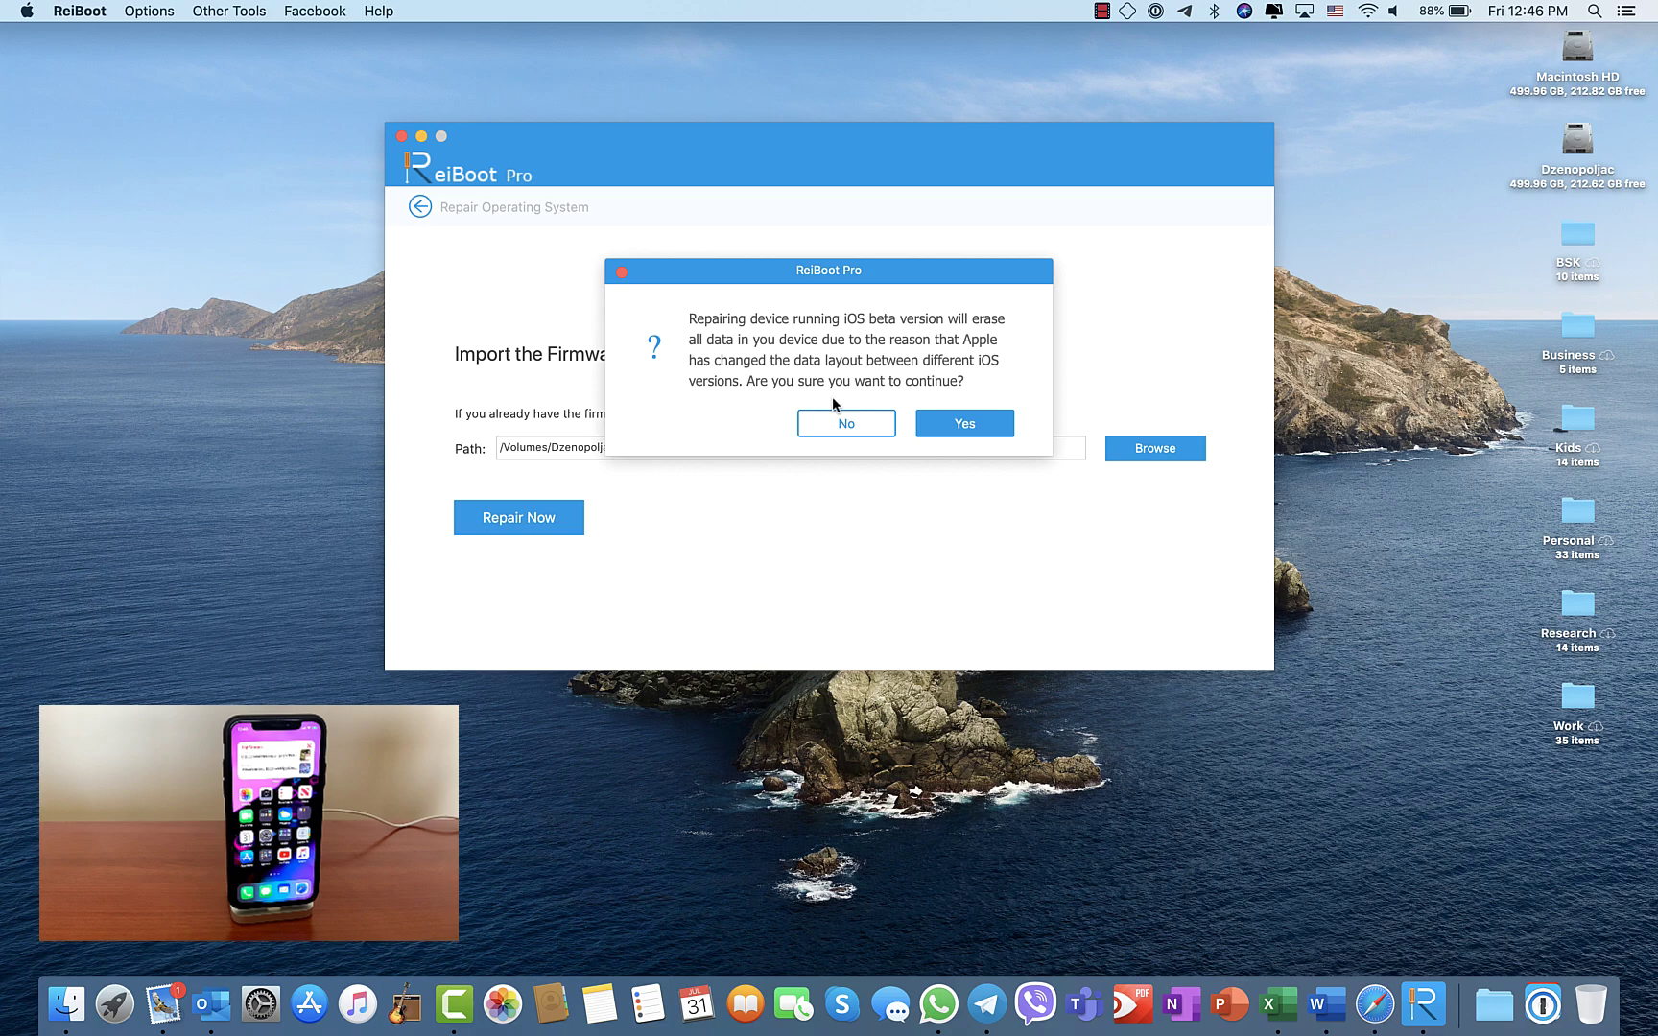
pyautogui.click(964, 424)
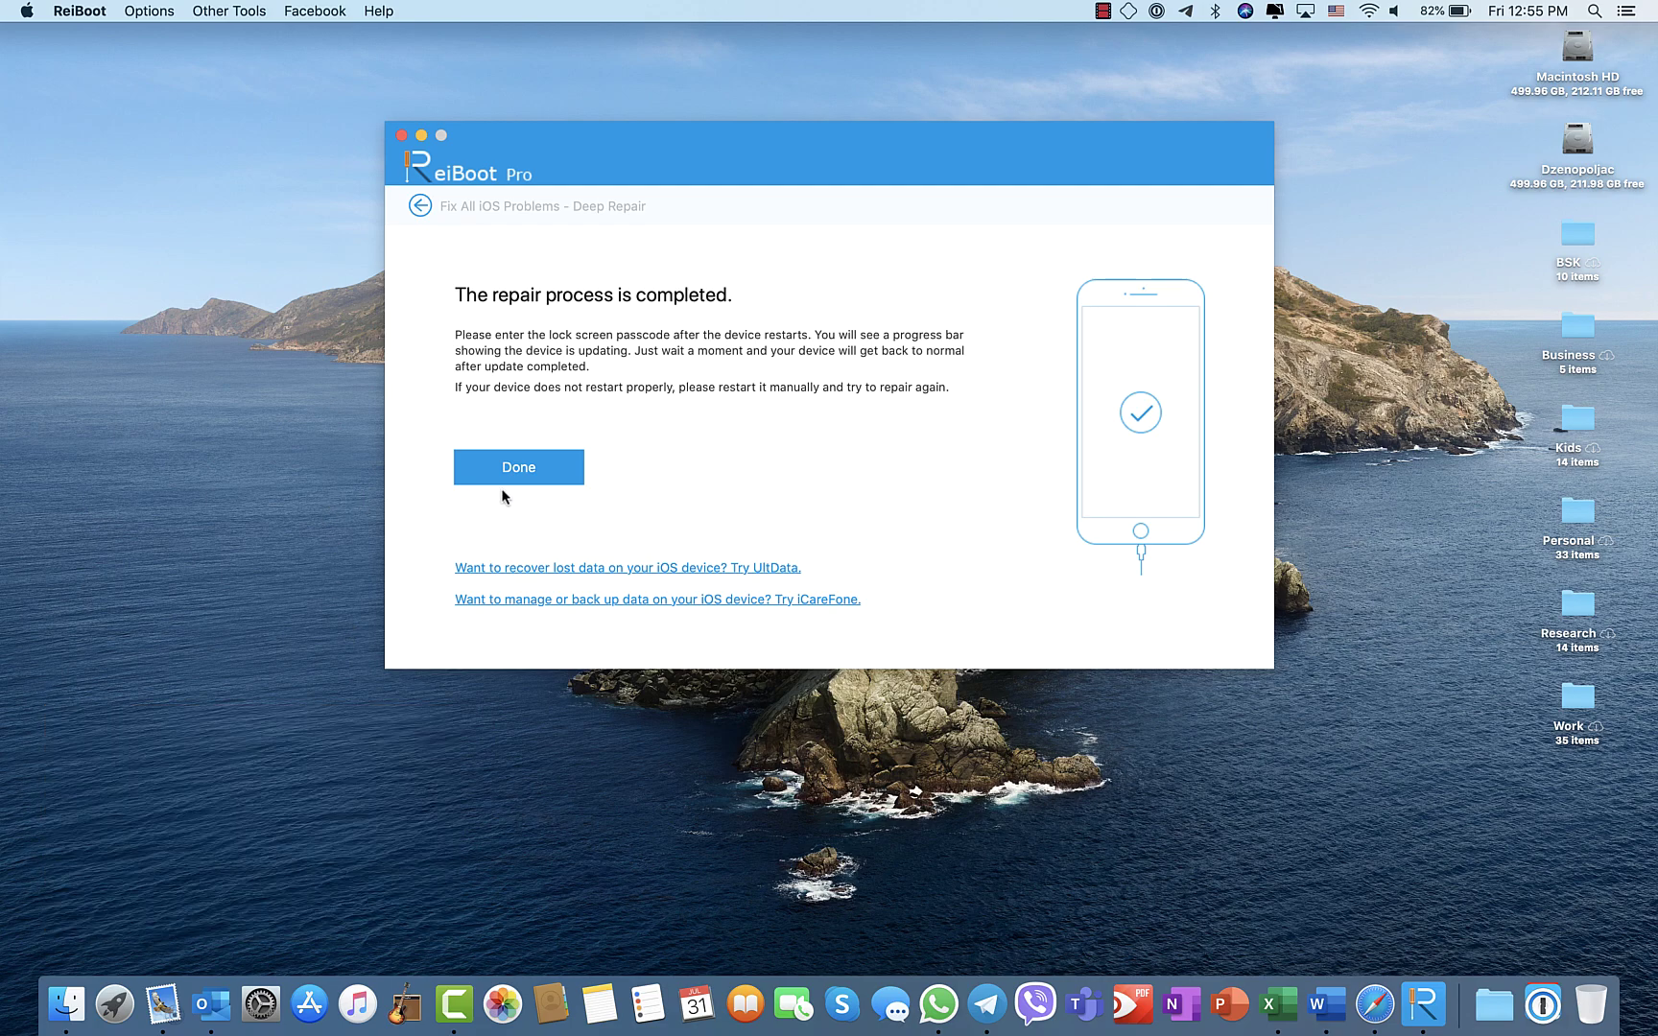
pyautogui.click(514, 466)
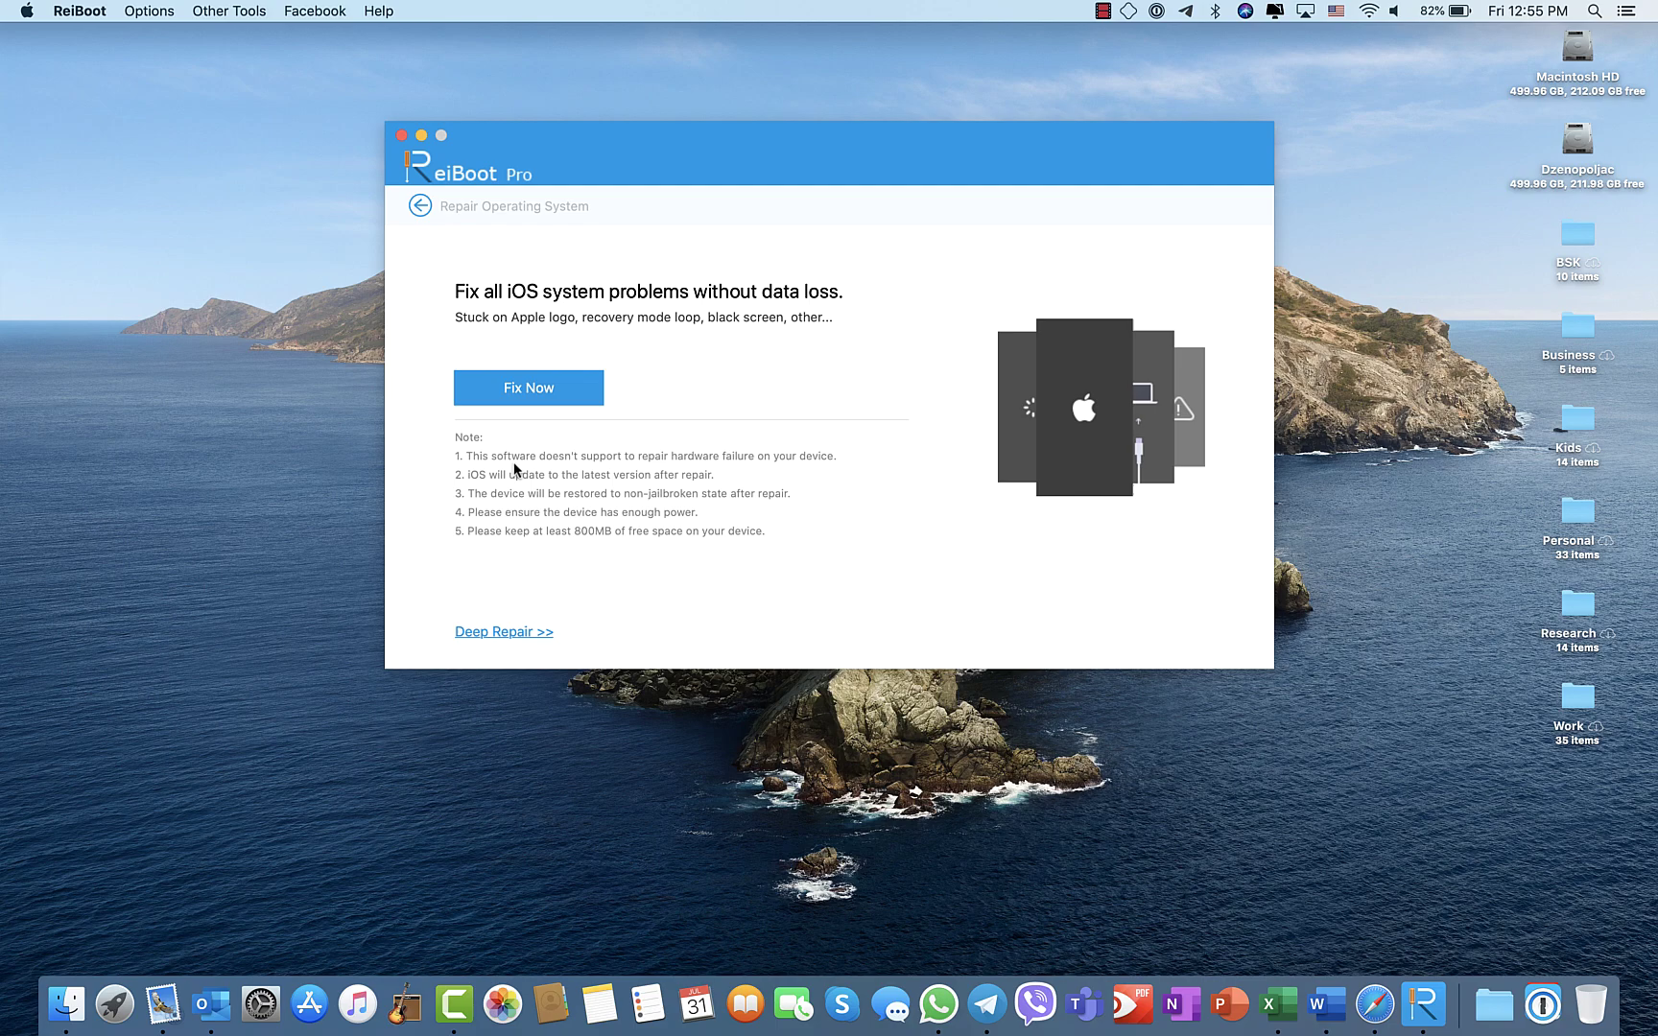